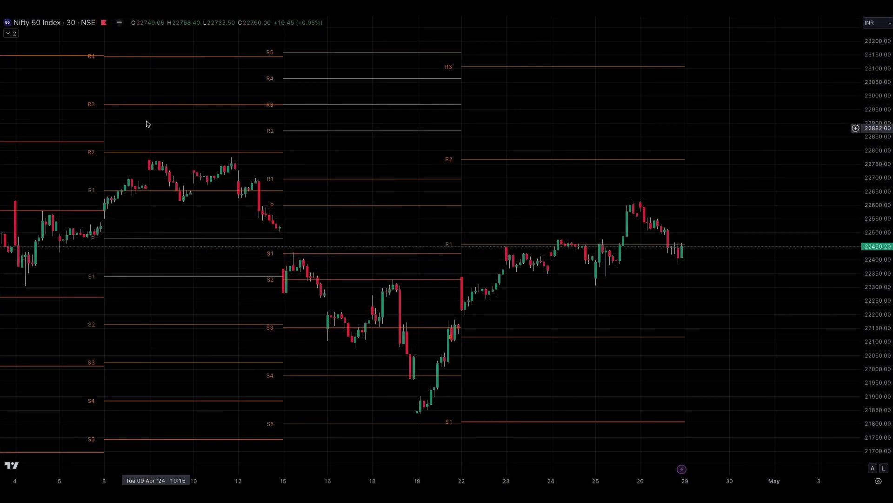
Expand the chart's indicator list to show the added Pivots Points Standard indicator
{"action": "left_click", "coordinate": [12, 37]}
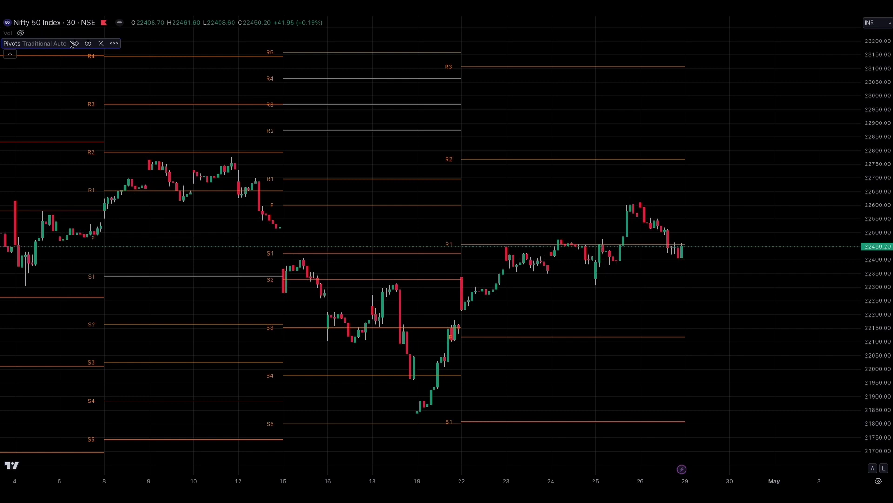
{"action": "left_click", "coordinate": [88, 43]}
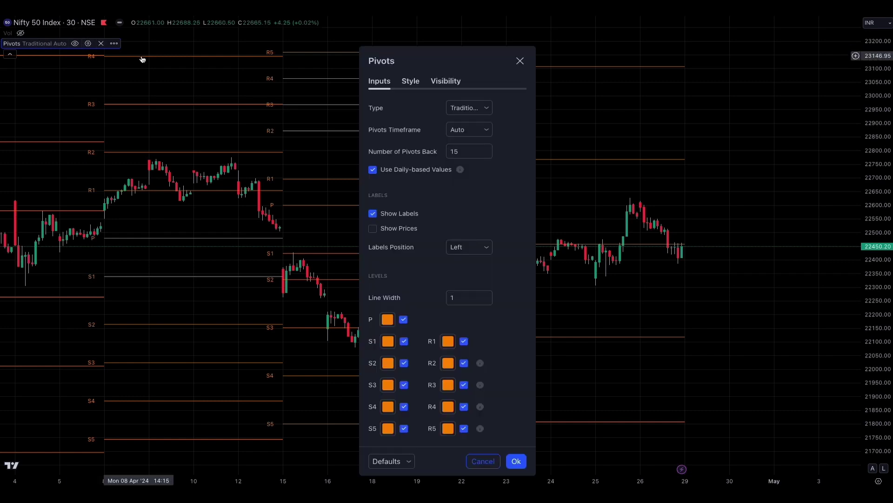
{"action": "left_click", "coordinate": [411, 83]}
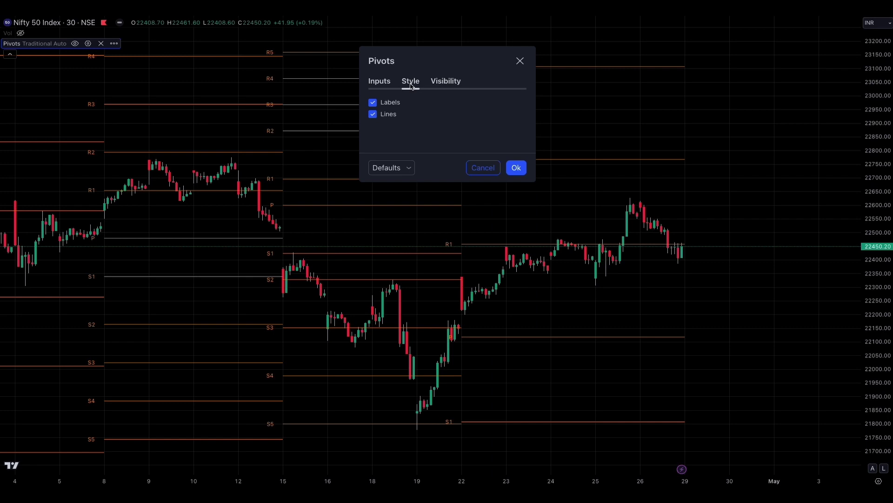
{"action": "left_click", "coordinate": [379, 82]}
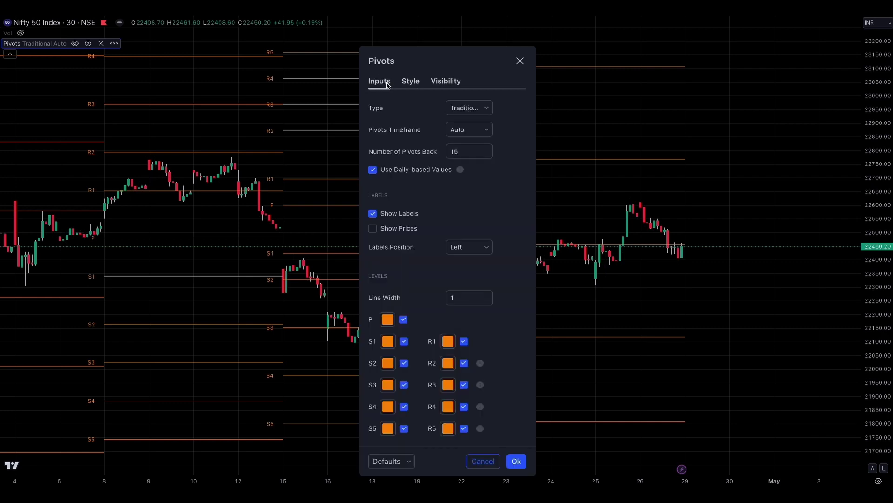
{"action": "left_click", "coordinate": [488, 130]}
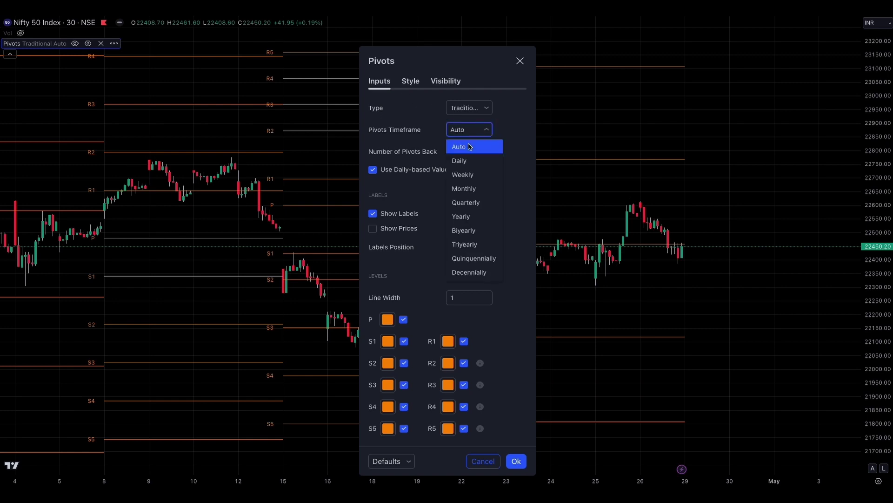
{"action": "left_click", "coordinate": [487, 130]}
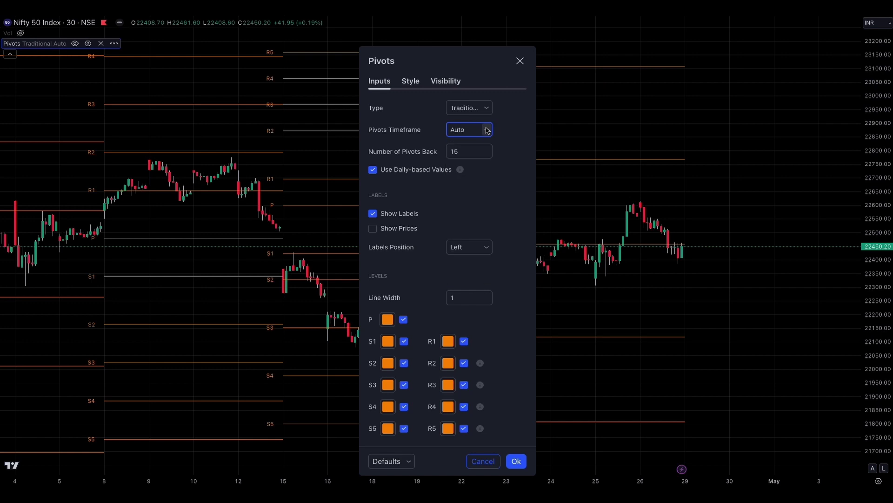
{"action": "key", "text": "Escape"}
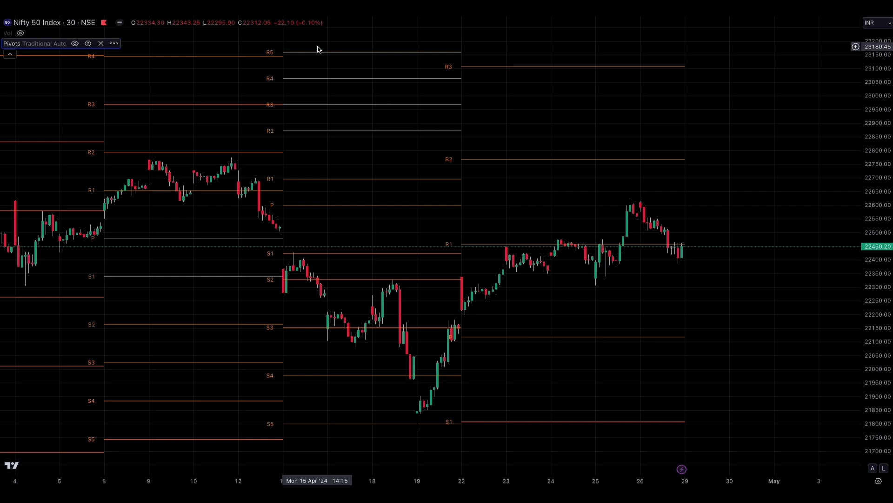
Switch the chart interval to 15 minutes, back to 30 minutes, then to 1D
{"action": "type", "text": "15"}
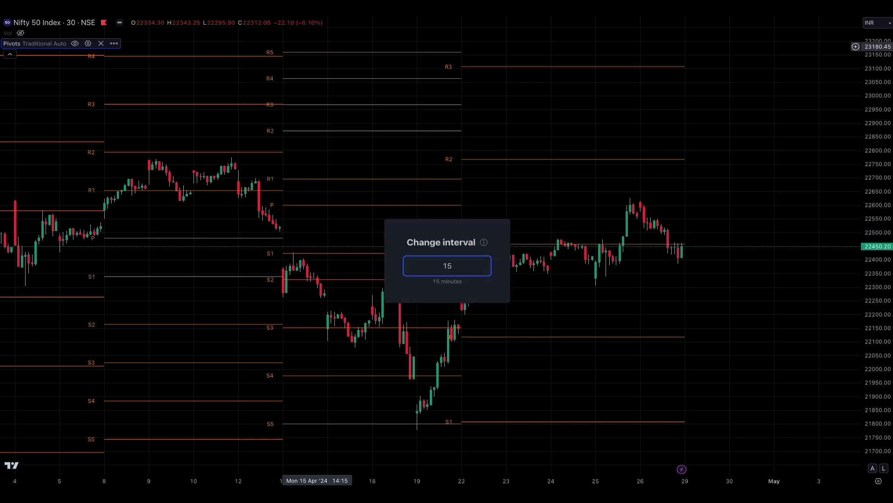
{"action": "key", "text": "Return"}
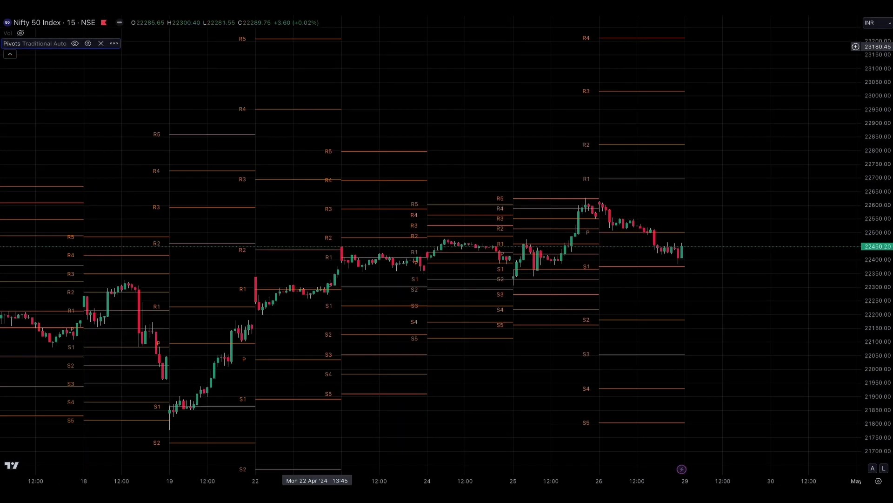
{"action": "type", "text": "30"}
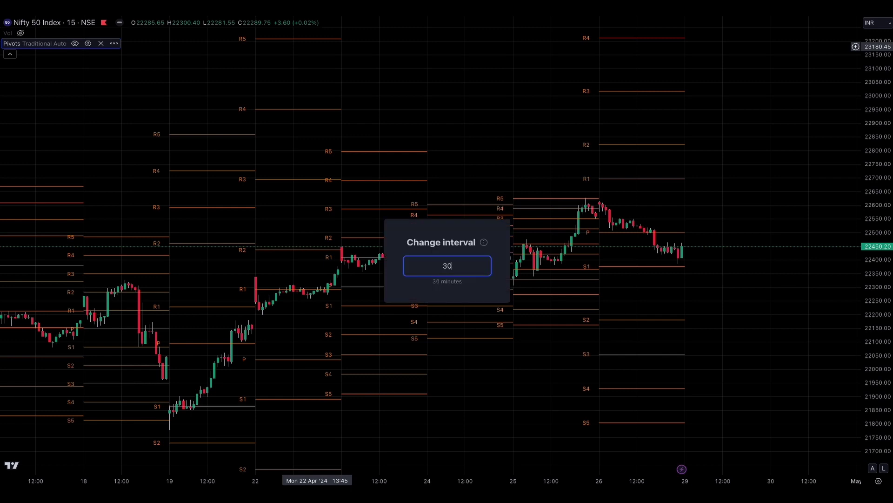
{"action": "key", "text": "Return"}
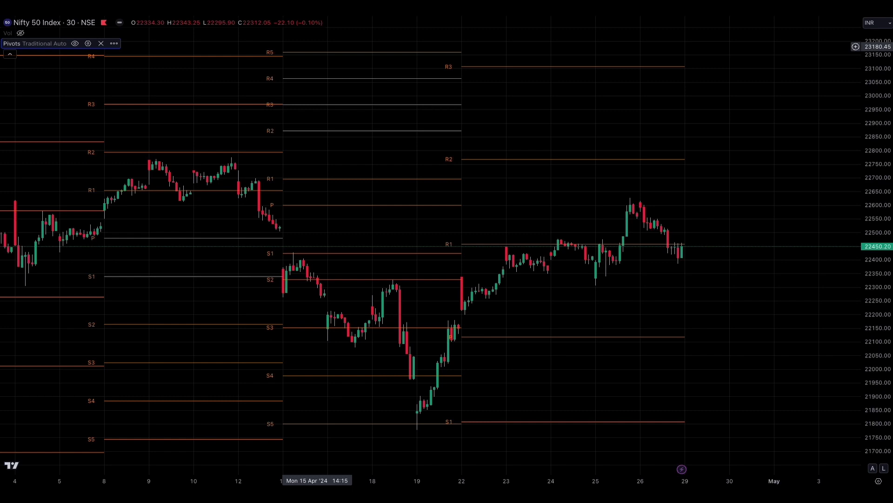
{"action": "type", "text": "1D"}
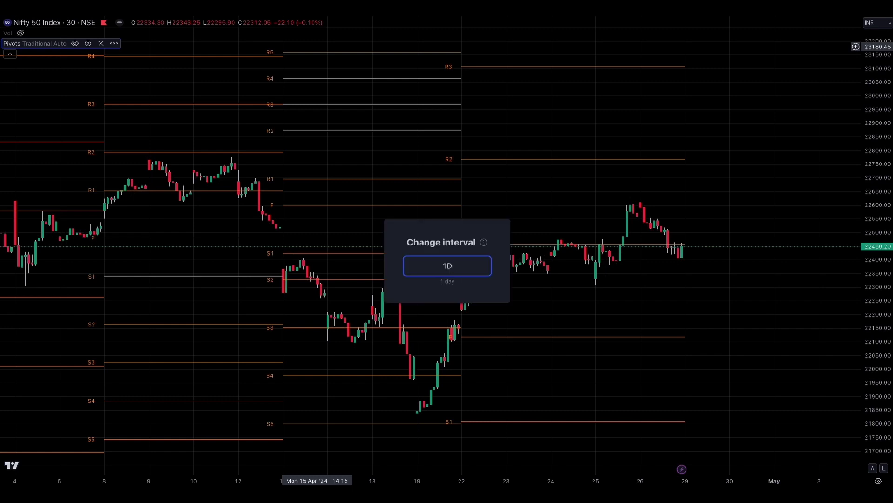
{"action": "key", "text": "Return"}
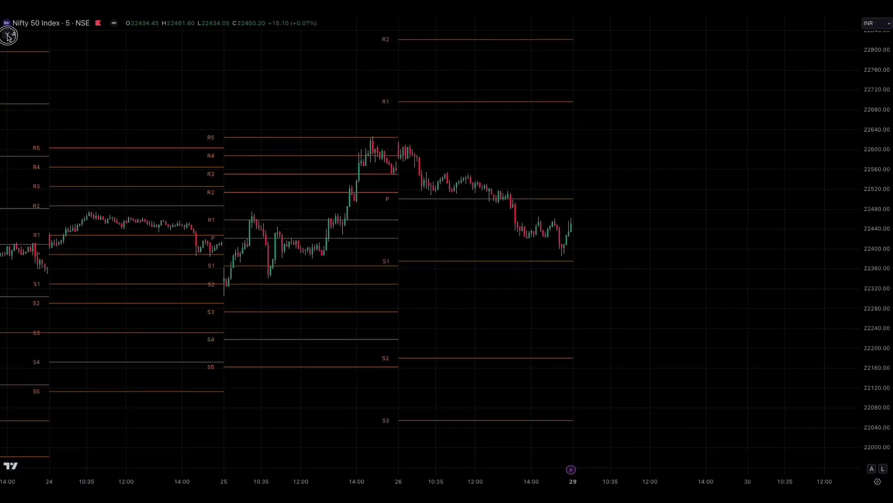
Set the first Pivots indicator's timeframe to Daily
{"action": "left_click", "coordinate": [8, 35]}
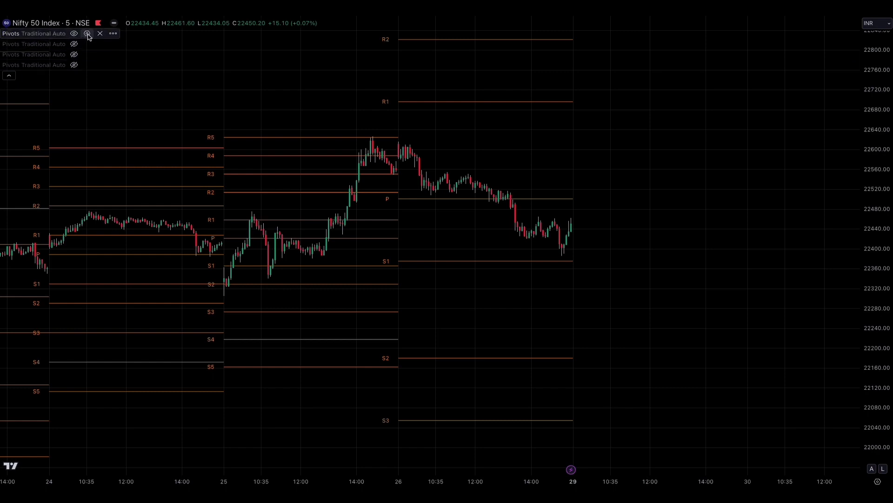
{"action": "left_click", "coordinate": [88, 34]}
{"action": "left_click", "coordinate": [468, 129]}
{"action": "left_click", "coordinate": [465, 157]}
{"action": "left_click", "coordinate": [515, 462]}
Set the second Pivots indicator's timeframe to Weekly
{"action": "left_click", "coordinate": [87, 45]}
{"action": "left_click", "coordinate": [468, 129]}
{"action": "left_click", "coordinate": [465, 173]}
{"action": "left_click", "coordinate": [516, 461]}
Set the third Pivots indicator's timeframe to Monthly
{"action": "left_click", "coordinate": [87, 54]}
{"action": "left_click", "coordinate": [468, 129]}
{"action": "left_click", "coordinate": [465, 189]}
{"action": "left_click", "coordinate": [515, 461]}
Set the fourth Pivots indicator's timeframe to Yearly
{"action": "left_click", "coordinate": [91, 65]}
{"action": "left_click", "coordinate": [468, 130]}
{"action": "left_click", "coordinate": [466, 219]}
{"action": "left_click", "coordinate": [516, 461]}
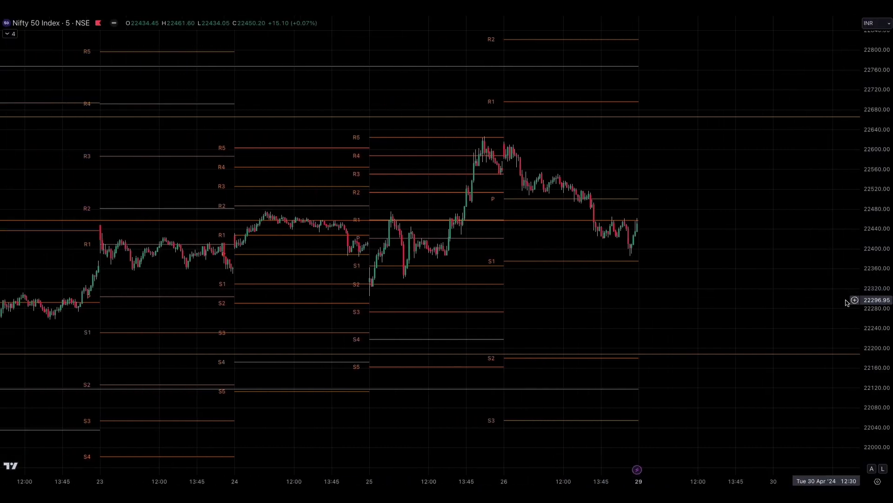
Rescale the price axis and pan the chart to spread out the pivot levels
{"action": "left_click_drag", "start_coordinate": [868, 297], "coordinate": [868, 303]}
{"action": "scroll", "coordinate": [869, 303], "scroll_direction": "down", "scroll_amount": 8}
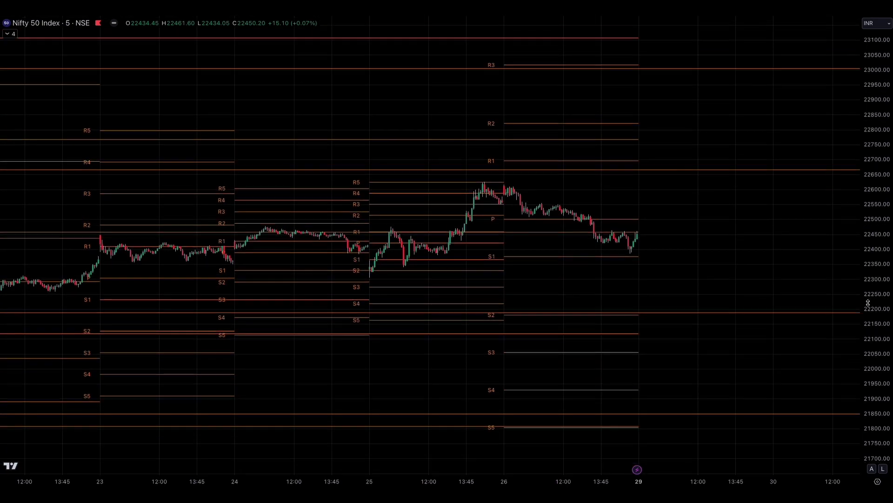
{"action": "scroll", "coordinate": [774, 286], "scroll_direction": "down", "scroll_amount": 4}
{"action": "left_click_drag", "start_coordinate": [814, 278], "coordinate": [647, 270]}
{"action": "scroll", "coordinate": [647, 270], "scroll_direction": "down", "scroll_amount": 3}
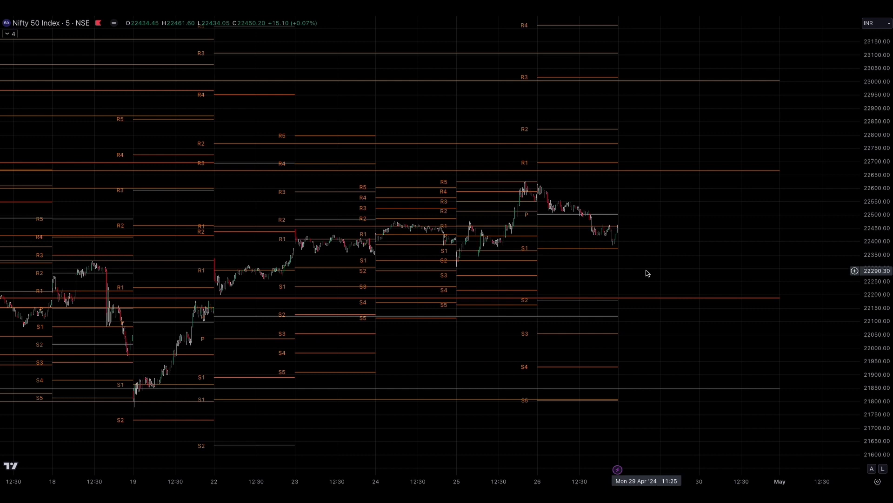
{"action": "scroll", "coordinate": [870, 311], "scroll_direction": "down", "scroll_amount": 1}
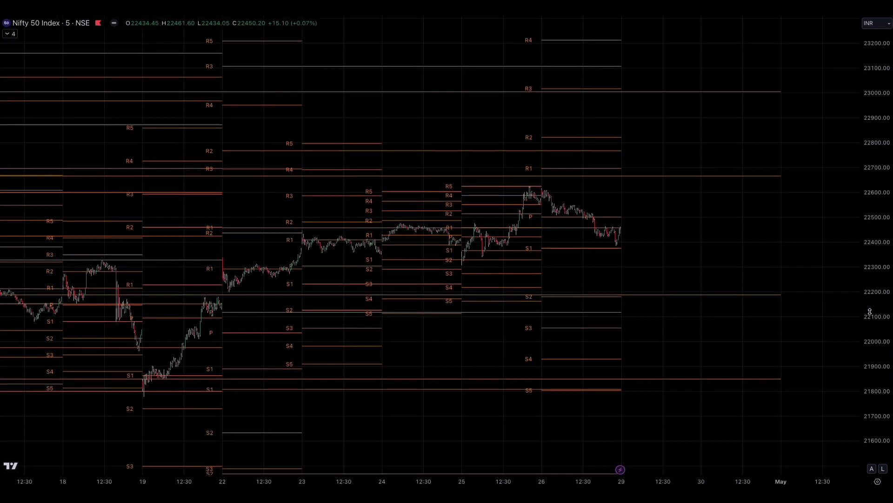
{"action": "left_click_drag", "start_coordinate": [870, 311], "coordinate": [867, 282]}
{"action": "scroll", "coordinate": [690, 283], "scroll_direction": "up", "scroll_amount": 3}
{"action": "scroll", "coordinate": [522, 249], "scroll_direction": "up", "scroll_amount": 3}
{"action": "left_click_drag", "start_coordinate": [465, 191], "coordinate": [604, 254]}
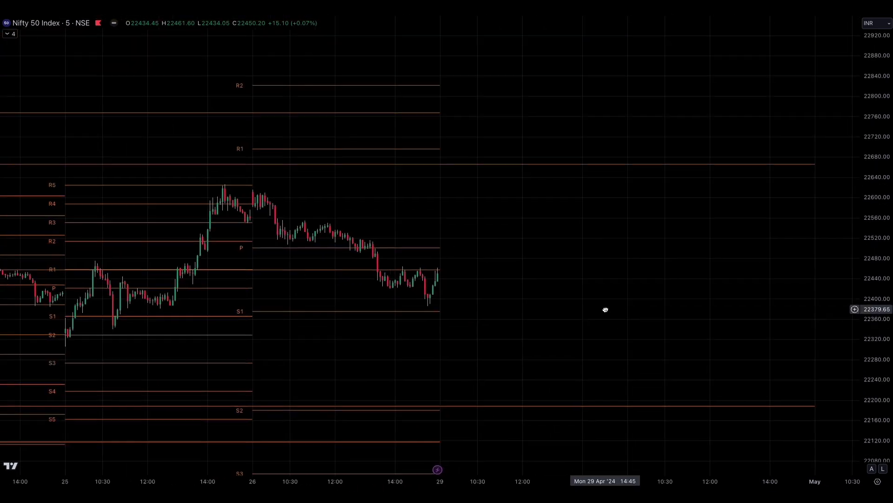
{"action": "left_click_drag", "start_coordinate": [869, 303], "coordinate": [870, 300]}
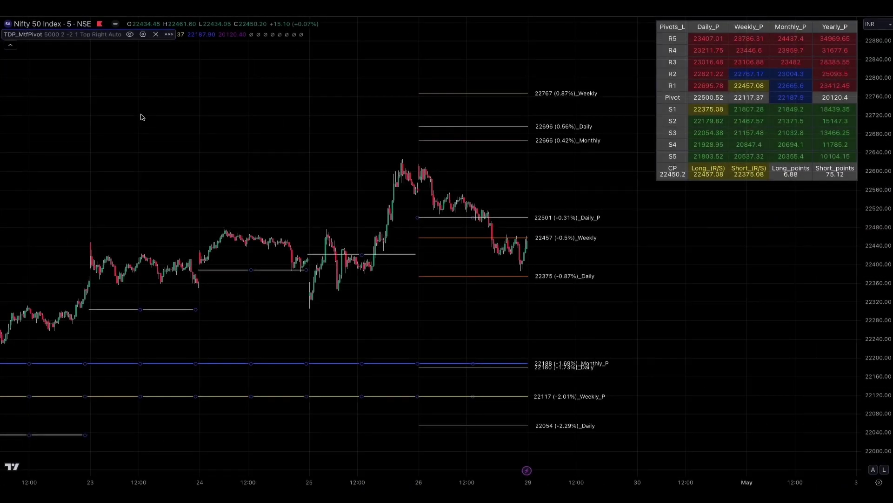
Open the TDP_MtfPivot settings, review its Inputs, and select the Previous_Points value of 5000
{"action": "left_click", "coordinate": [143, 35]}
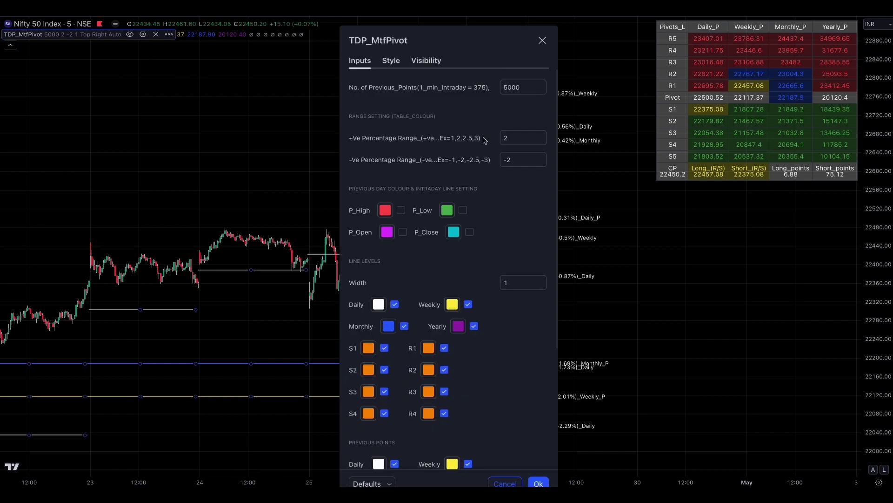
{"action": "scroll", "coordinate": [484, 139], "scroll_direction": "down", "scroll_amount": 4}
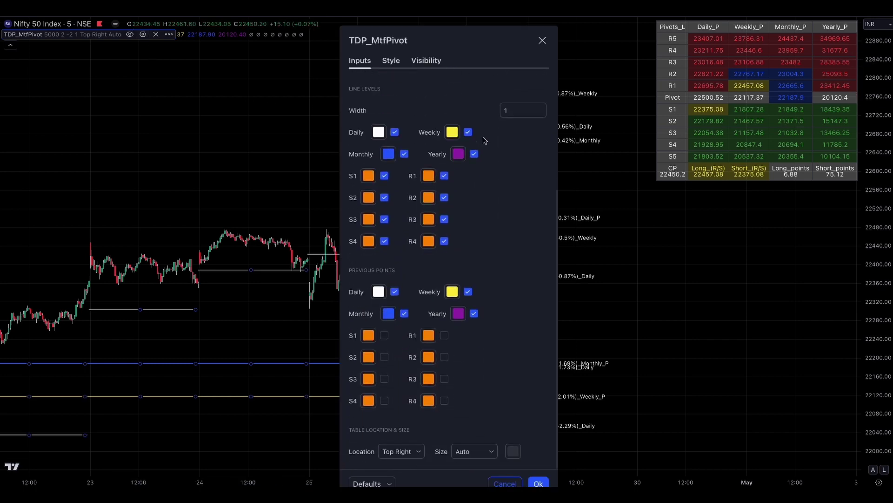
{"action": "scroll", "coordinate": [484, 140], "scroll_direction": "up", "scroll_amount": 4}
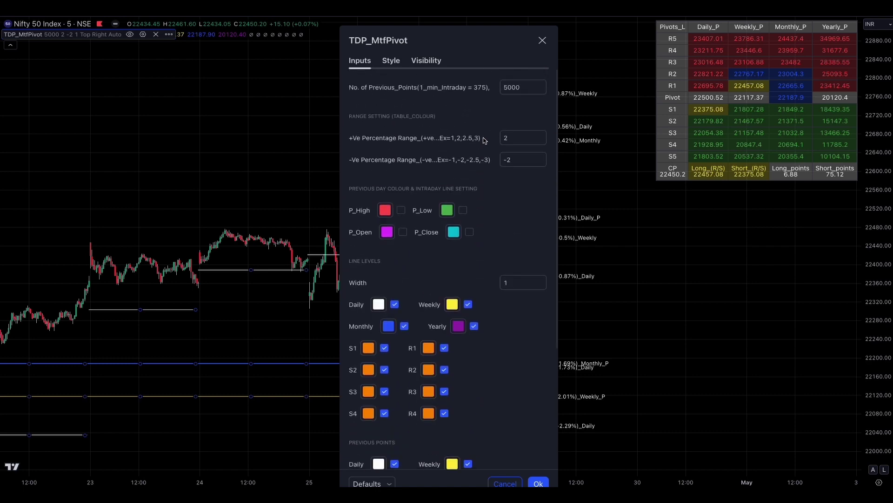
{"action": "left_click_drag", "start_coordinate": [499, 40], "coordinate": [501, 34]}
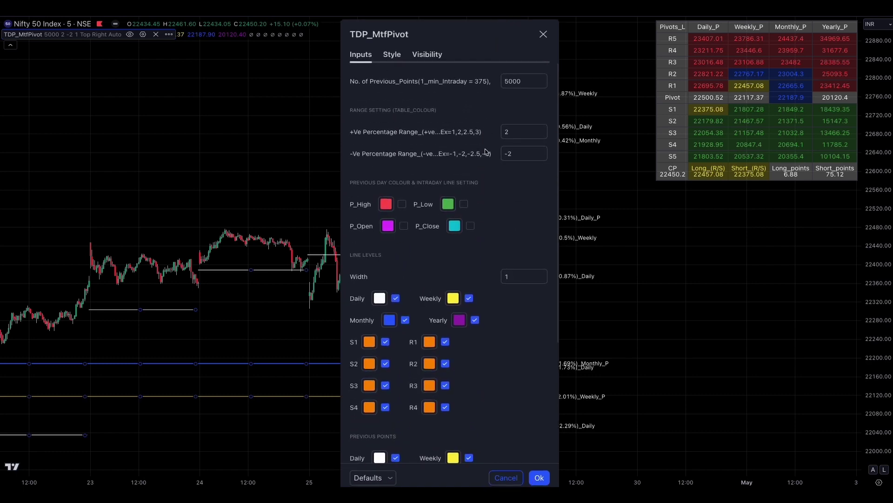
{"action": "scroll", "coordinate": [472, 158], "scroll_direction": "down", "scroll_amount": 3}
{"action": "scroll", "coordinate": [486, 140], "scroll_direction": "up", "scroll_amount": 3}
{"action": "left_click", "coordinate": [509, 81]}
Move the settings dialog aside and change No. of Previous_Points to 375
{"action": "left_click_drag", "start_coordinate": [490, 36], "coordinate": [777, 36]}
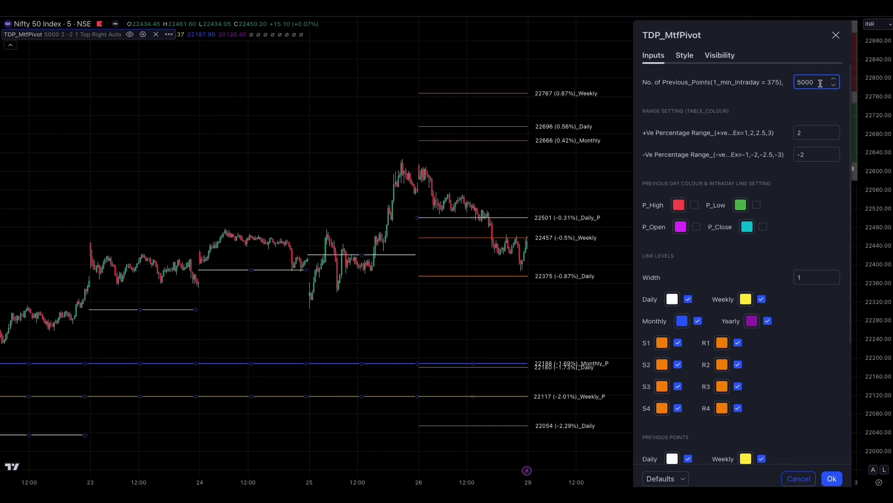
{"action": "key", "text": "BackSpace"}
{"action": "left_click", "coordinate": [812, 82]}
{"action": "key", "text": "BackSpace"}
{"action": "key", "text": "BackSpace"}
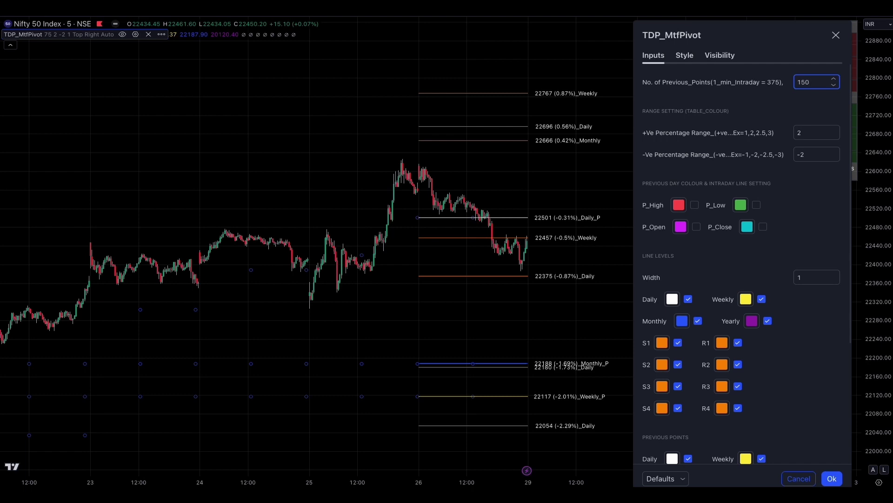
{"action": "key", "text": "BackSpace"}
{"action": "key", "text": "BackSpace"}
{"action": "key", "text": "BackSpace"}
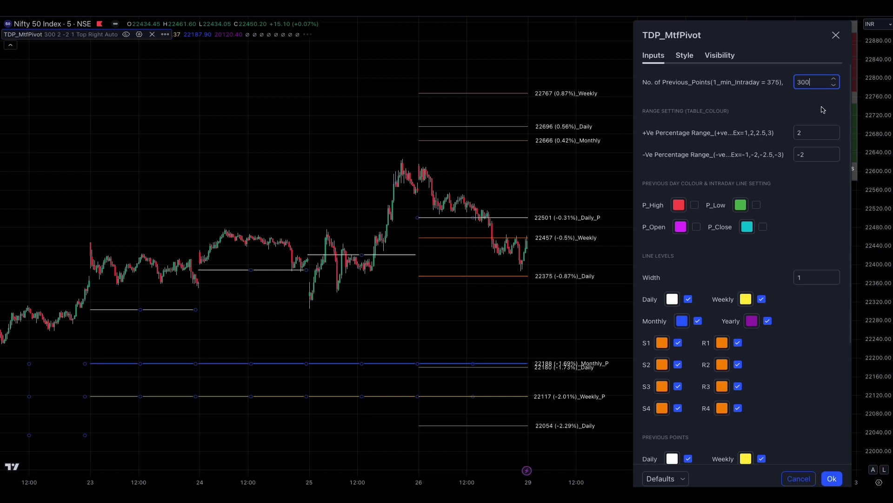
{"action": "key", "text": "BackSpace"}
{"action": "type", "text": "50"}
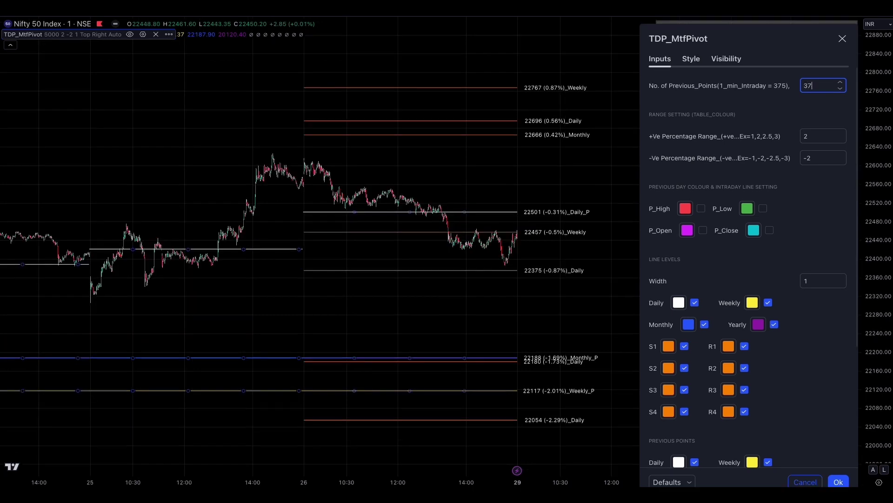
{"action": "left_click", "coordinate": [819, 115]}
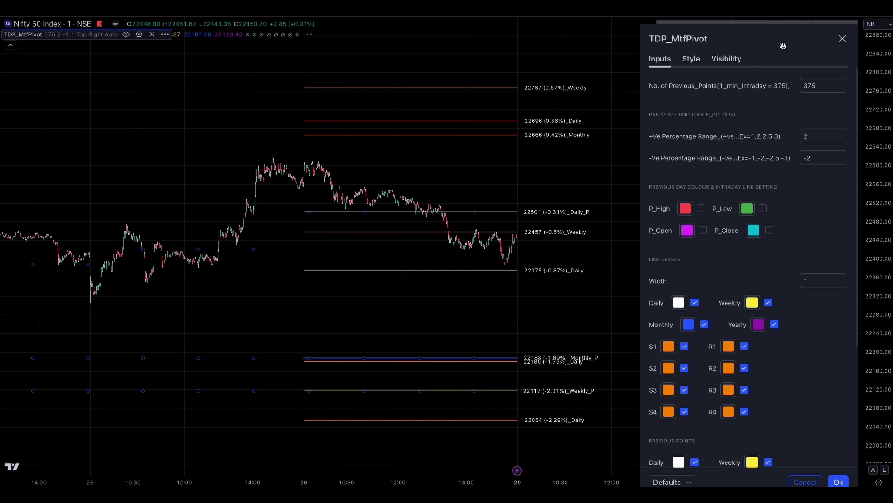
{"action": "left_click_drag", "start_coordinate": [782, 40], "coordinate": [786, 34]}
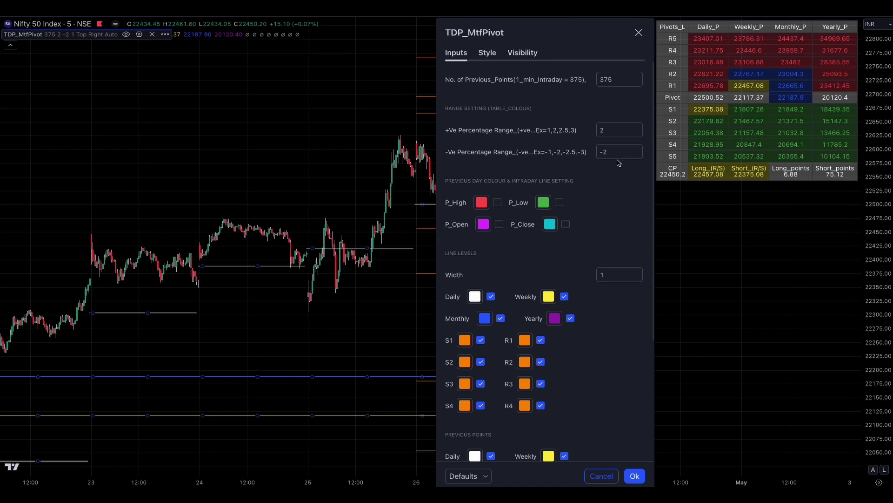
{"action": "left_click", "coordinate": [613, 130]}
Set the positive percentage range to 1 and the negative range to -1
{"action": "type", "text": "1"}
{"action": "left_click", "coordinate": [621, 152]}
{"action": "left_click", "coordinate": [622, 181]}
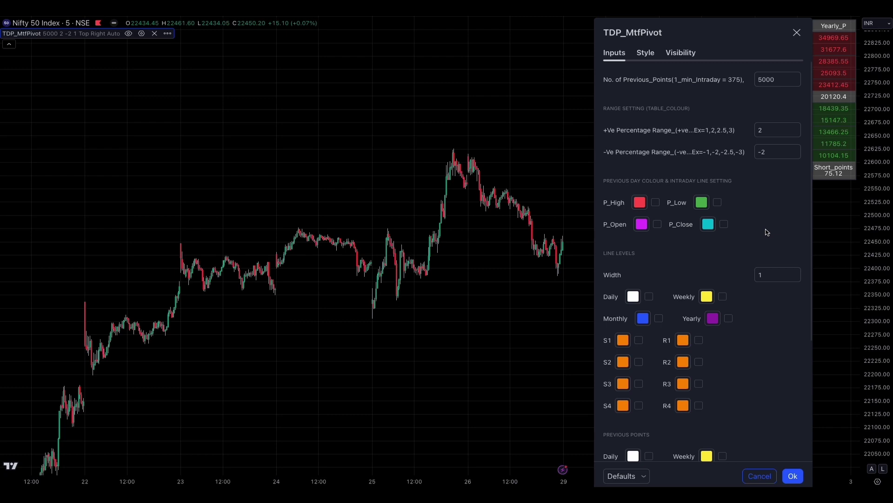
Enable the P_High, P_Low and P_Open previous-day levels and apply the settings
{"action": "left_click", "coordinate": [655, 202]}
{"action": "left_click", "coordinate": [717, 202]}
{"action": "left_click", "coordinate": [658, 224]}
{"action": "left_click", "coordinate": [791, 475]}
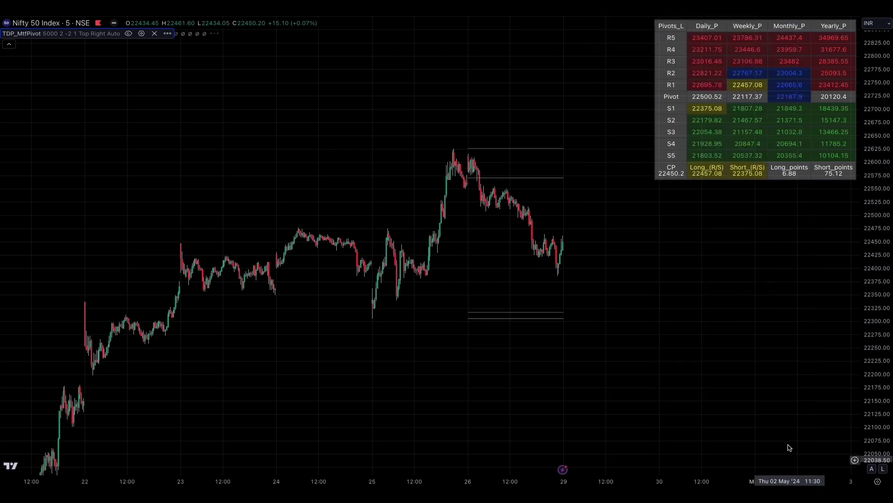
Turn on the Previous Day High, Low, Open and Close lines in the Style settings
{"action": "left_click", "coordinate": [142, 33]}
{"action": "left_click_drag", "start_coordinate": [459, 48], "coordinate": [730, 44]}
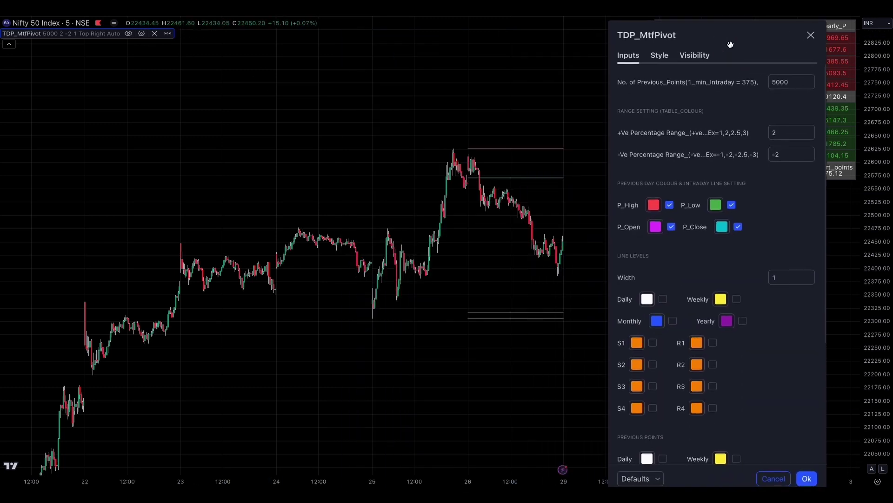
{"action": "left_click", "coordinate": [660, 57]}
{"action": "left_click", "coordinate": [621, 87]}
{"action": "left_click", "coordinate": [622, 109]}
{"action": "left_click", "coordinate": [622, 130]}
{"action": "left_click", "coordinate": [623, 152]}
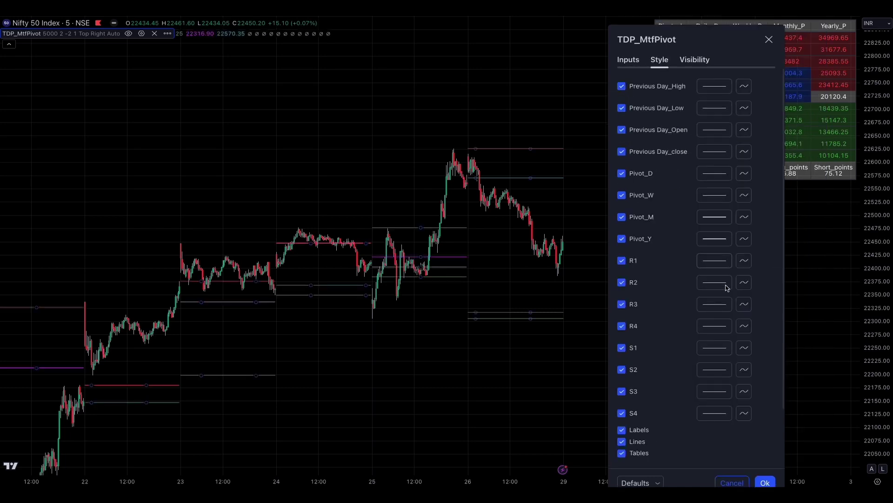
{"action": "left_click", "coordinate": [765, 483]}
Pan back to earlier April dates and return to the inputs' previous points count
{"action": "left_click_drag", "start_coordinate": [650, 371], "coordinate": [399, 372]}
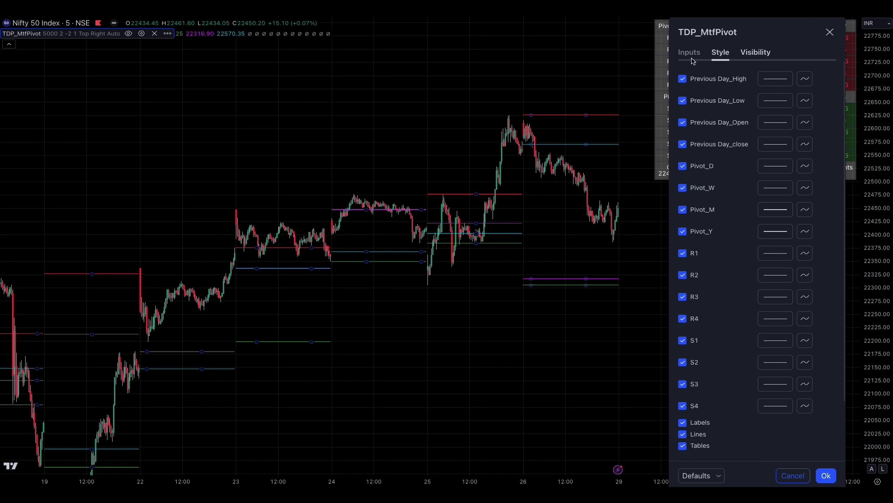
{"action": "left_click", "coordinate": [692, 60]}
{"action": "left_click", "coordinate": [860, 87]}
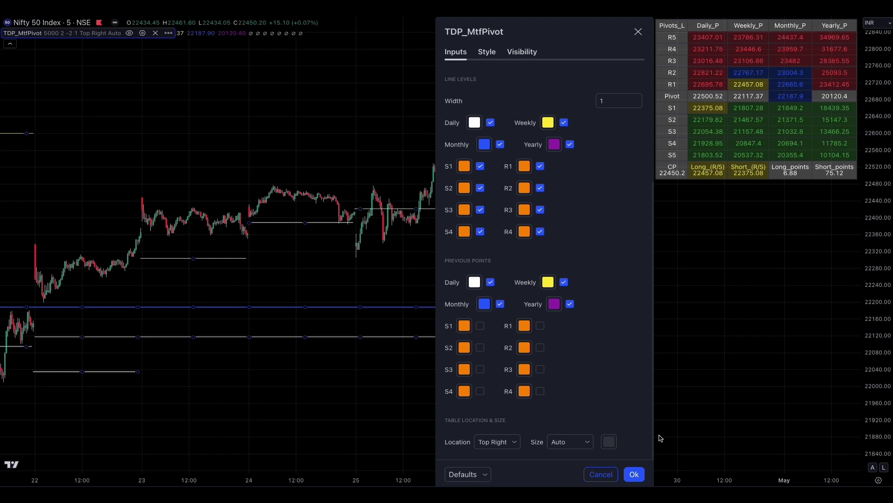
Confirm the Inputs so labelled daily, weekly, monthly and yearly pivot lines are drawn
{"action": "left_click", "coordinate": [635, 474]}
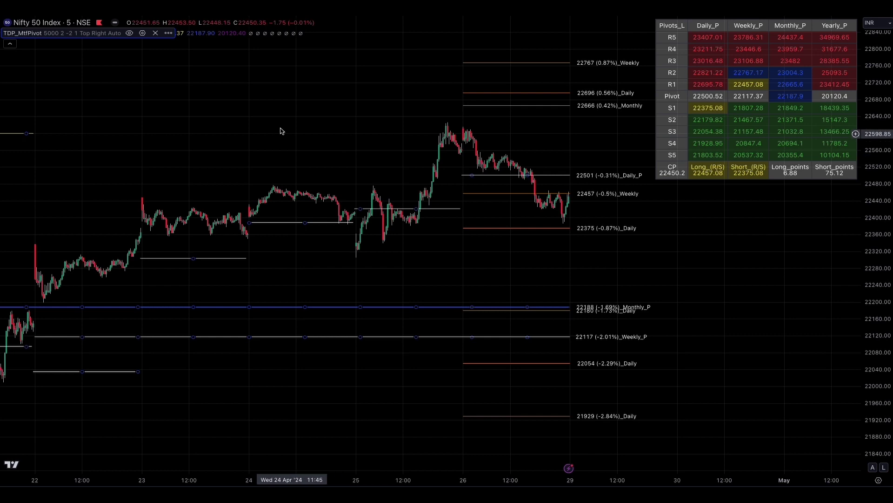
{"action": "left_click", "coordinate": [143, 33]}
{"action": "scroll", "coordinate": [498, 335], "scroll_direction": "down", "scroll_amount": 4}
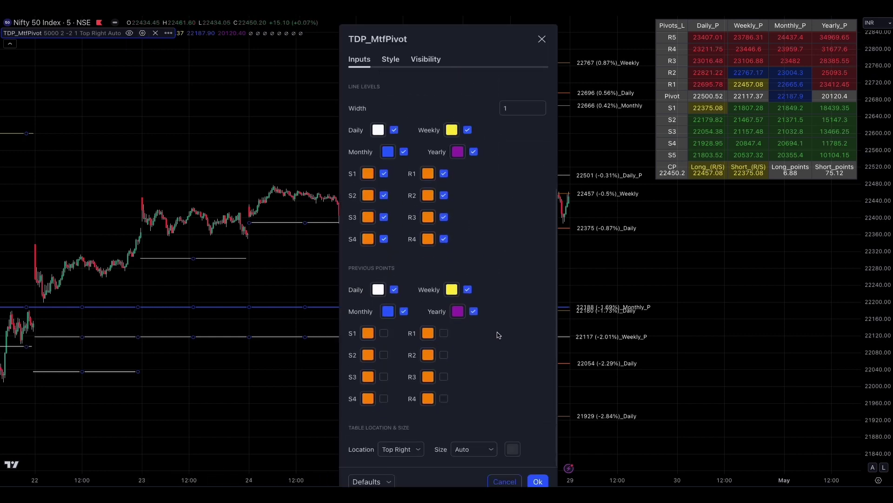
{"action": "left_click", "coordinate": [422, 449]}
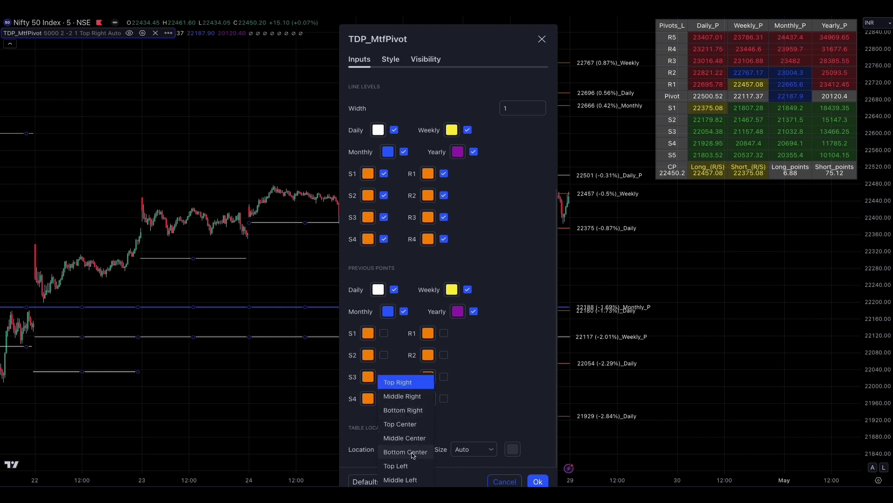
{"action": "left_click", "coordinate": [410, 438]}
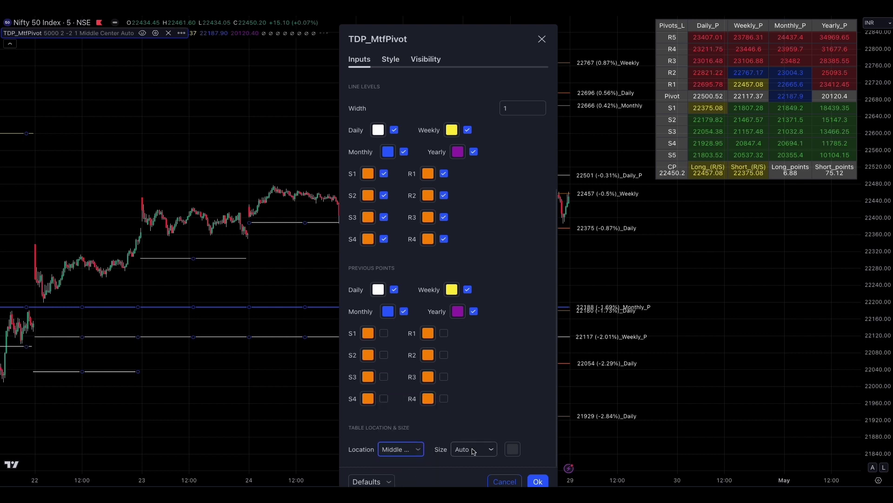
{"action": "left_click", "coordinate": [487, 449]}
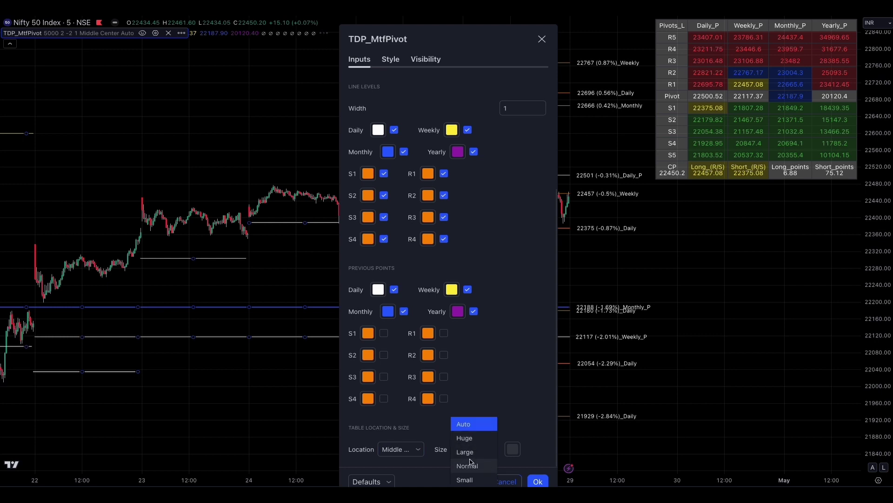
{"action": "left_click", "coordinate": [465, 479]}
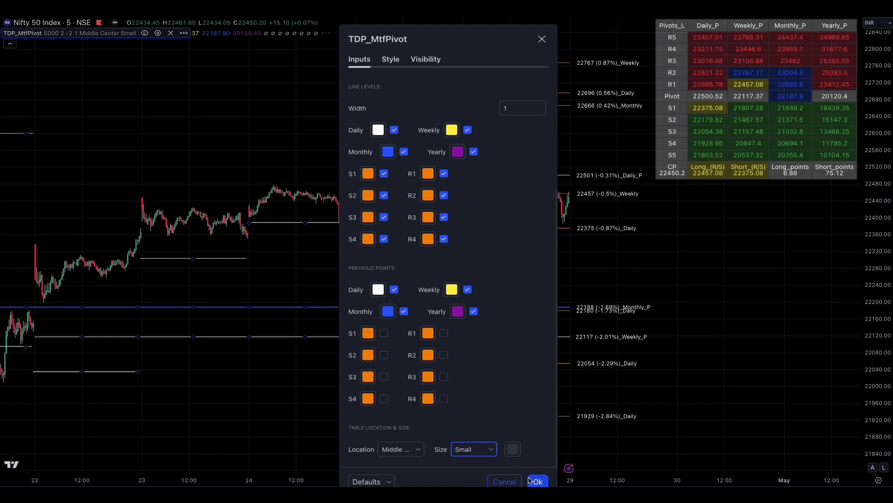
{"action": "left_click", "coordinate": [512, 449]}
{"action": "left_click", "coordinate": [507, 402]}
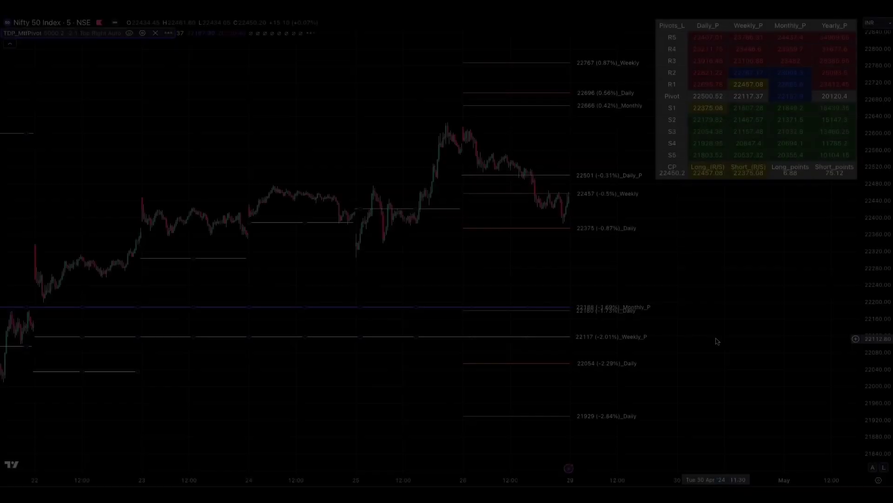
{"action": "left_click", "coordinate": [142, 35]}
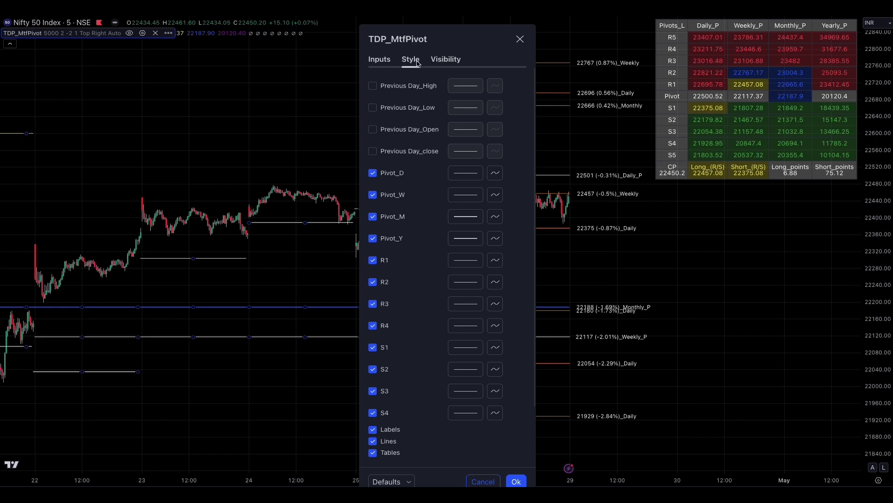
{"action": "scroll", "coordinate": [526, 284], "scroll_direction": "down", "scroll_amount": 2}
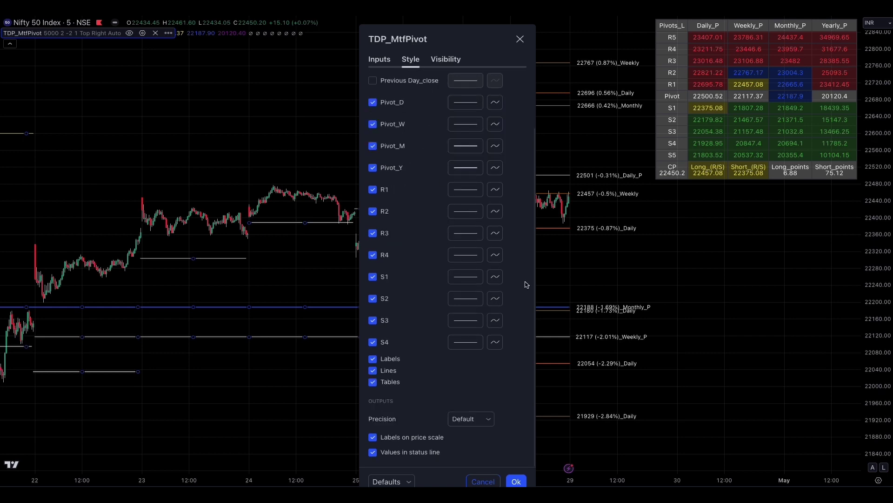
{"action": "left_click_drag", "start_coordinate": [467, 37], "coordinate": [426, 29]}
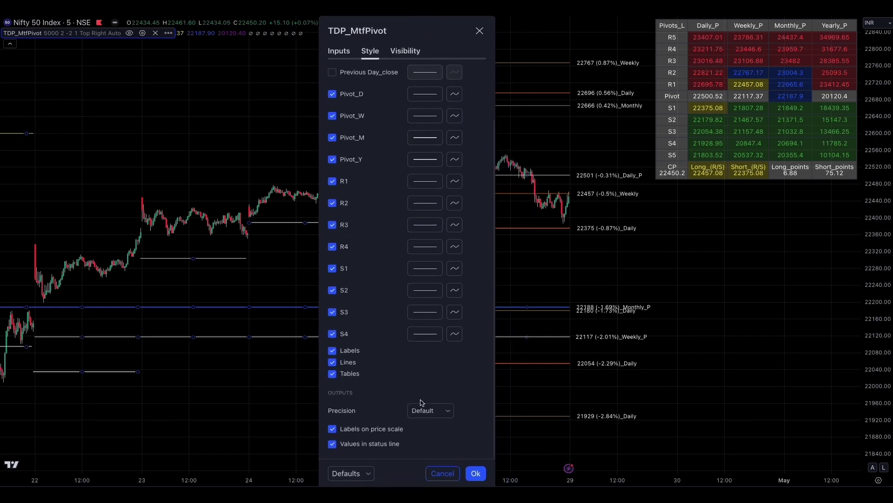
{"action": "left_click", "coordinate": [333, 351]}
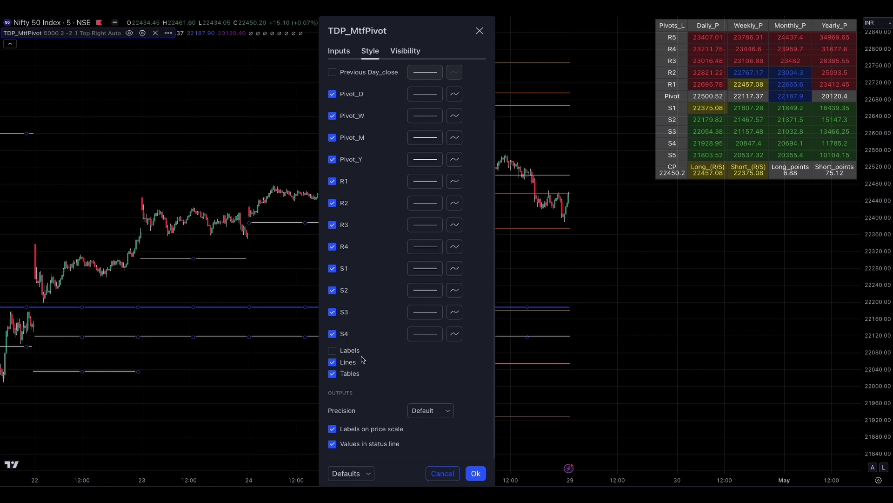
{"action": "left_click", "coordinate": [332, 362]}
{"action": "left_click_drag", "start_coordinate": [439, 32], "coordinate": [342, 30]}
{"action": "left_click", "coordinate": [236, 373]}
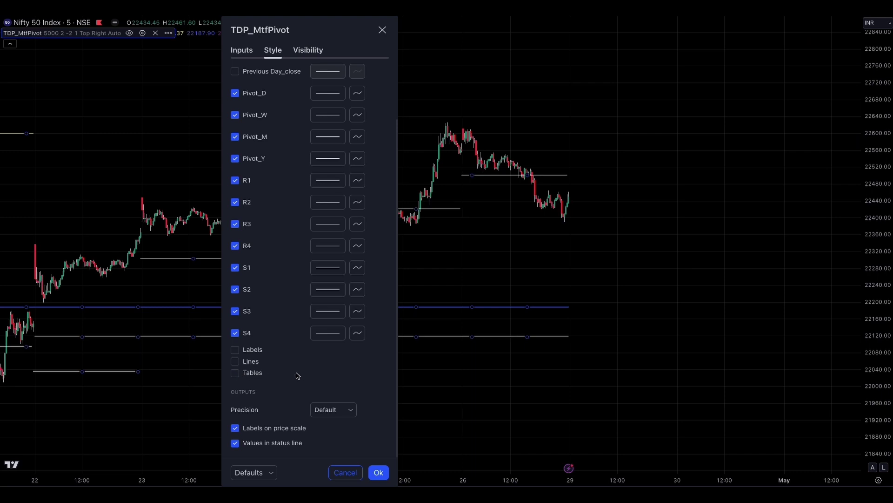
{"action": "left_click", "coordinate": [235, 373]}
{"action": "left_click", "coordinate": [236, 361]}
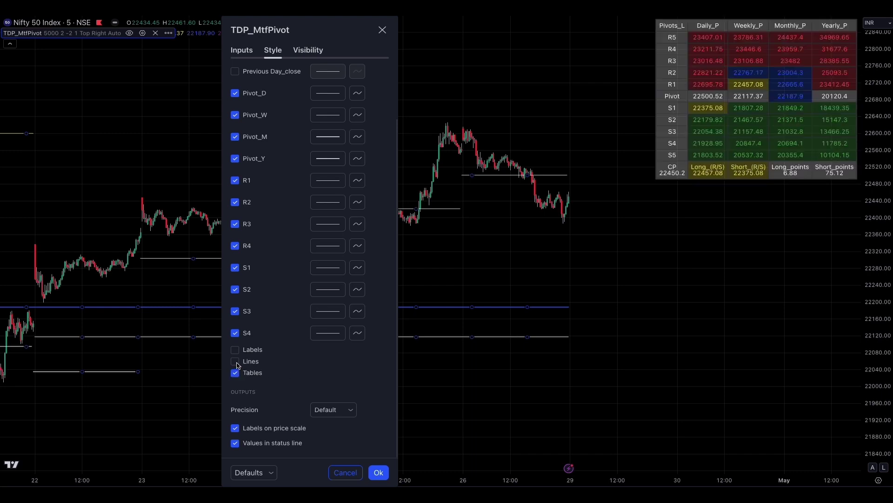
{"action": "left_click", "coordinate": [235, 350]}
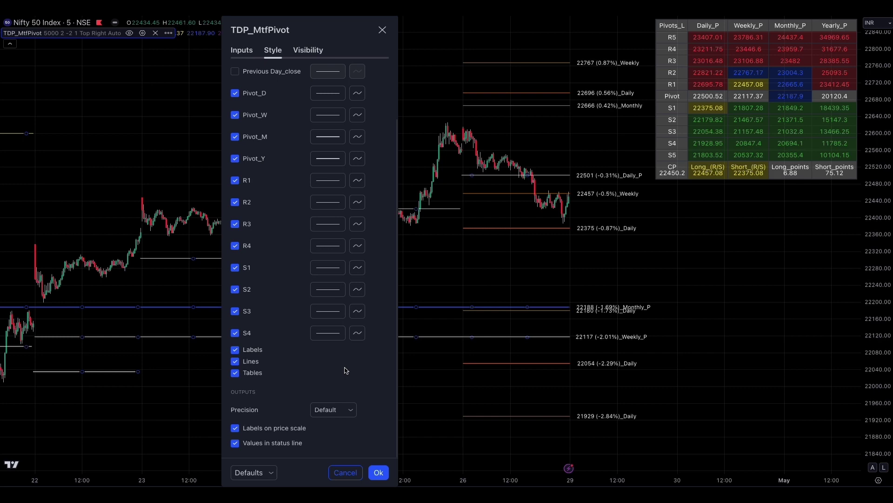
{"action": "left_click", "coordinate": [378, 472]}
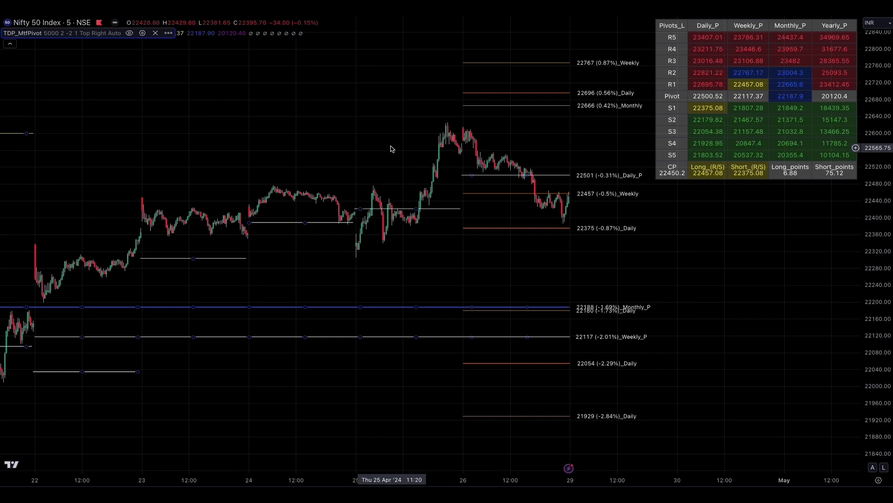